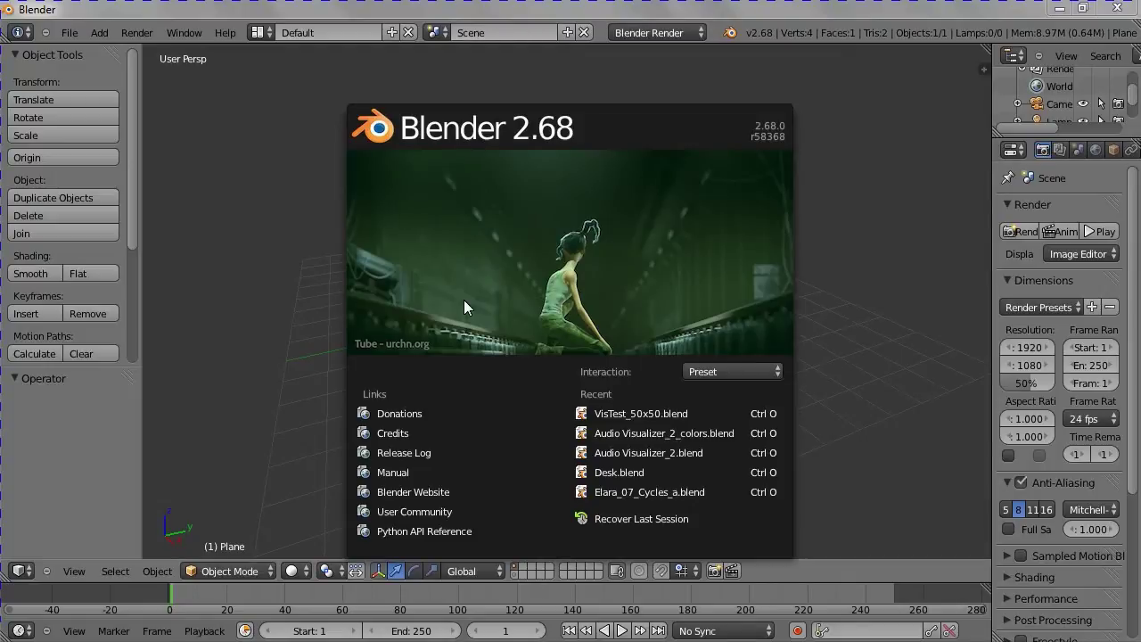
- Enable the Testing add-on Add Mesh: Music Visualizer, then bring up the Shift+A add-object list
click(67, 34)
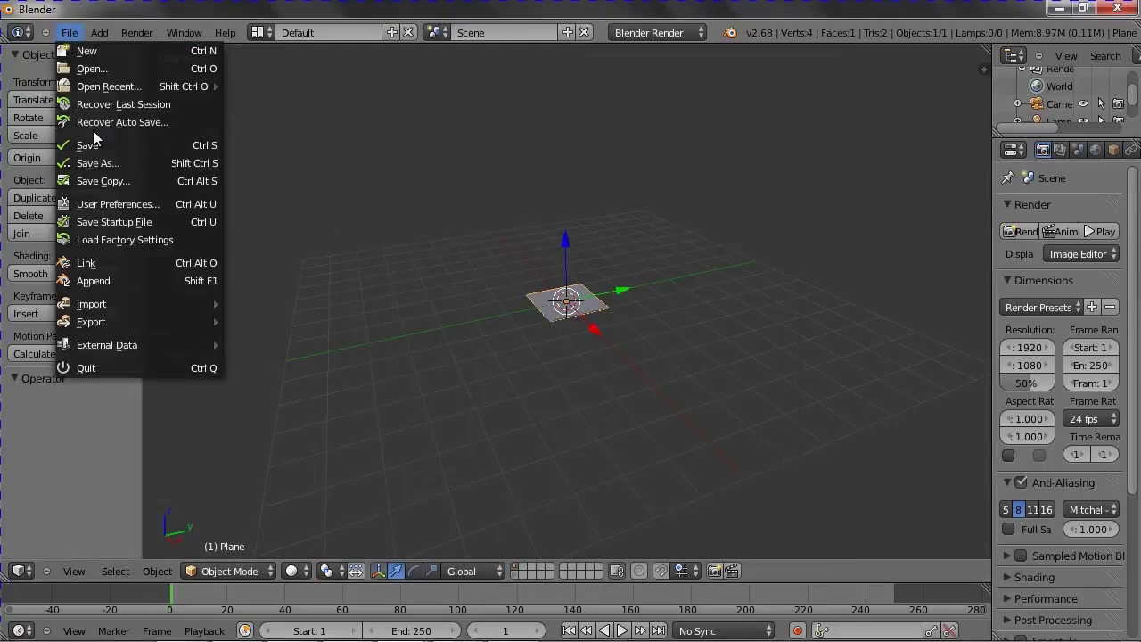
click(97, 205)
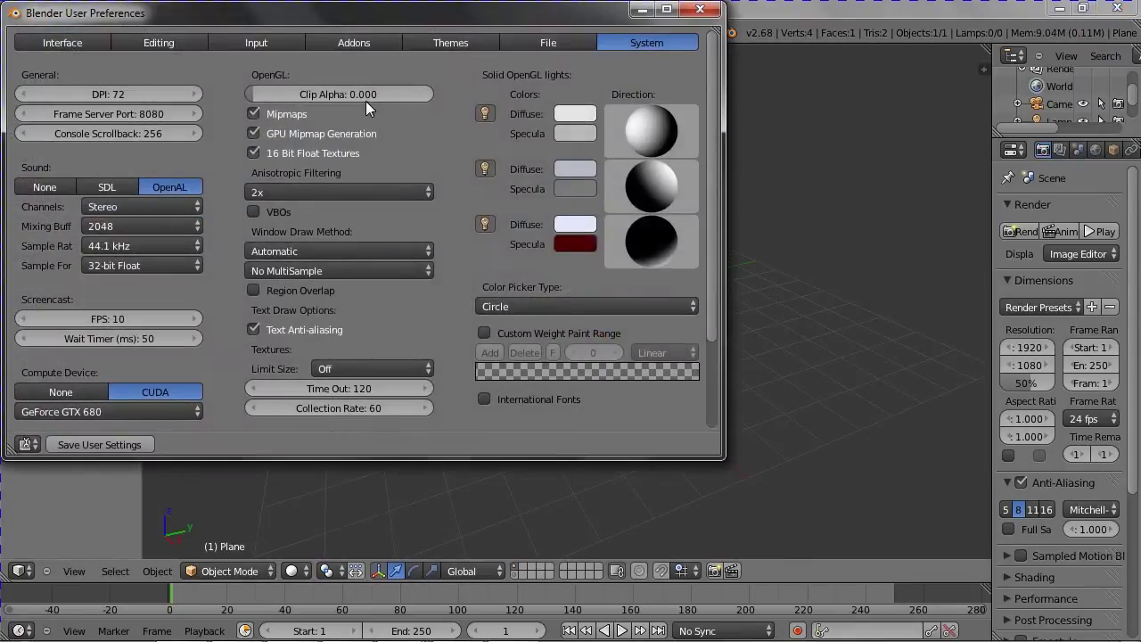
click(359, 43)
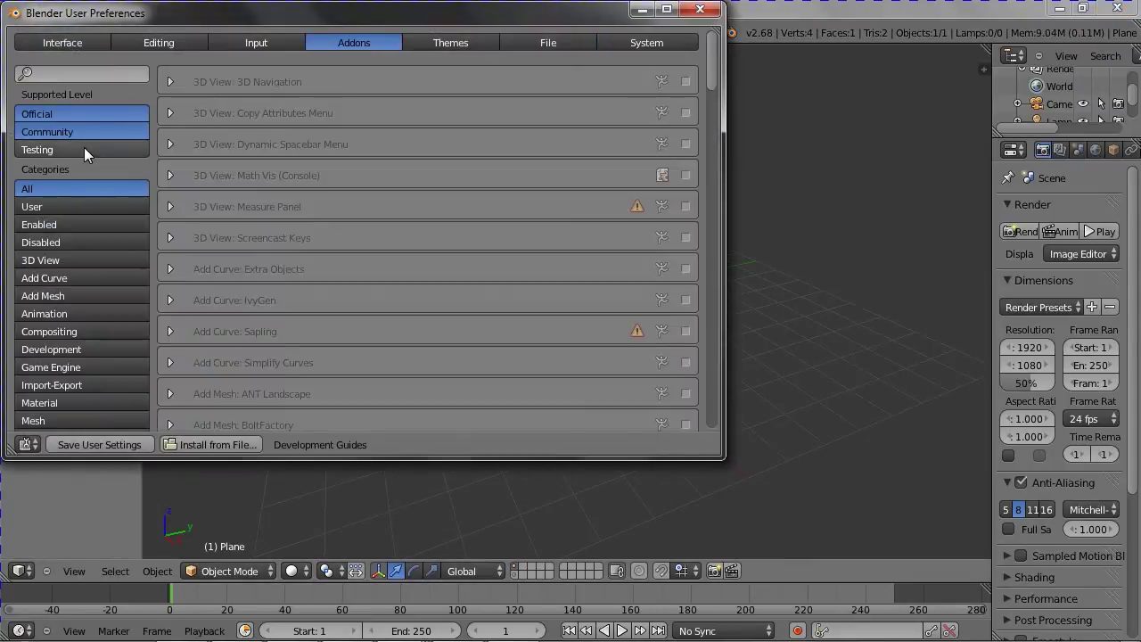
click(84, 150)
click(685, 81)
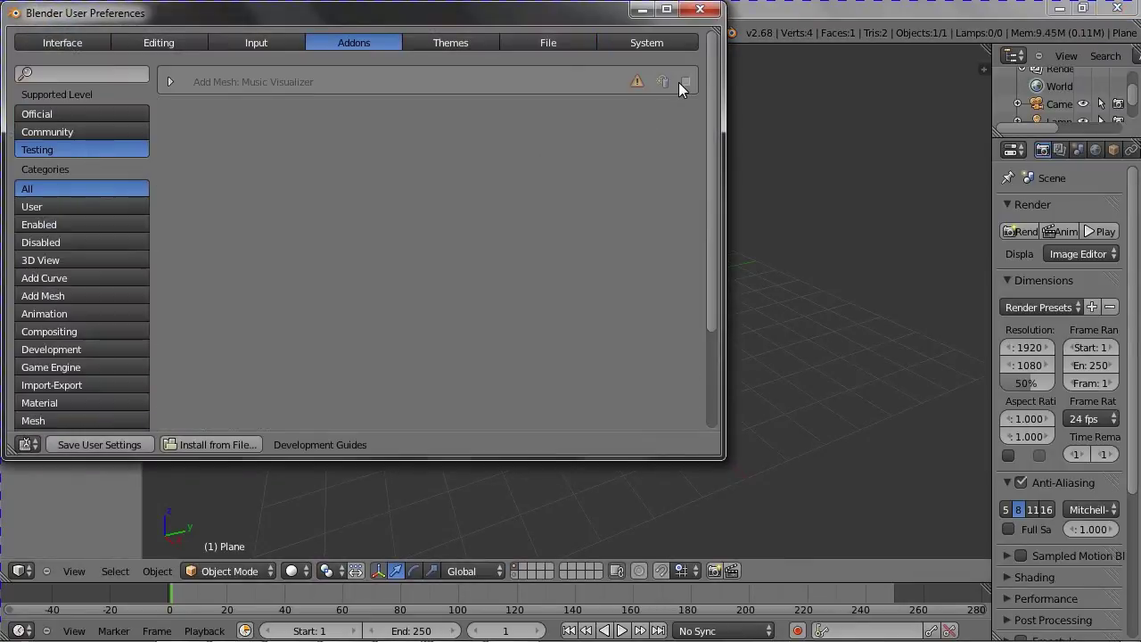
click(699, 11)
key(shift+a)
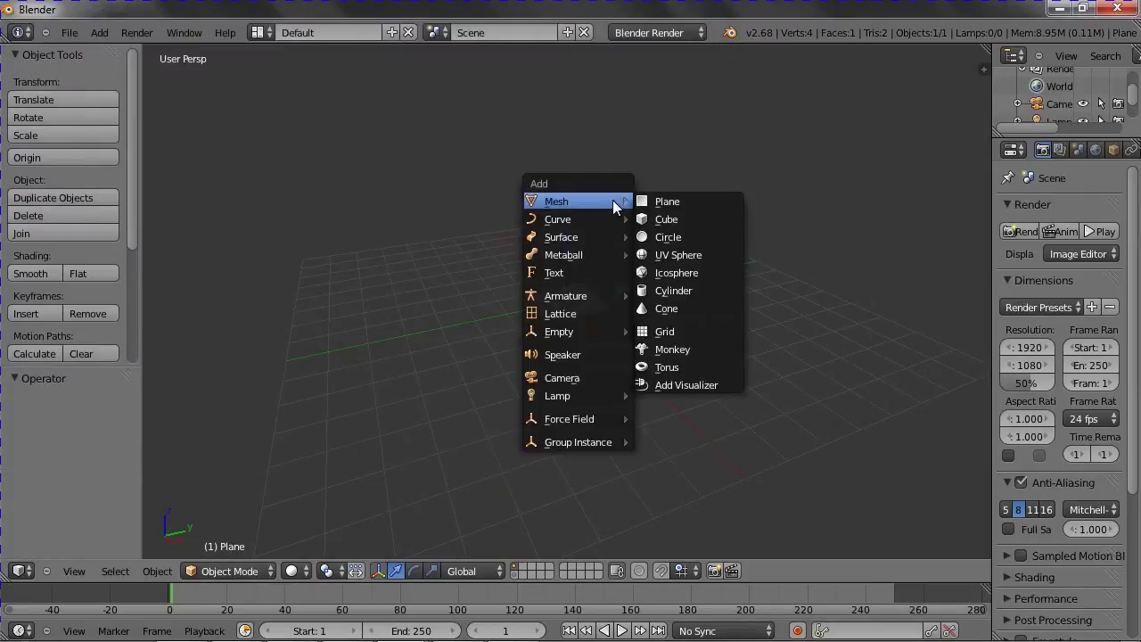
- Add a Music Visualizer of one row of 16 bars, widen its panel, and keep Grid geometry
click(668, 385)
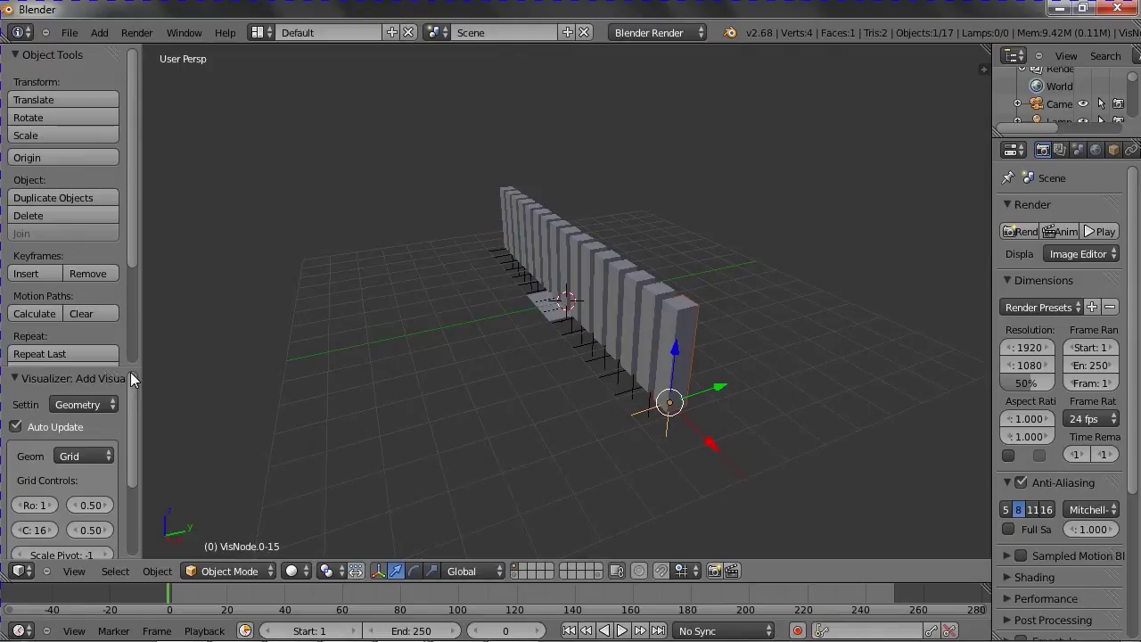
drag(140, 370, 172, 156)
middle_drag(566, 422, 614, 283)
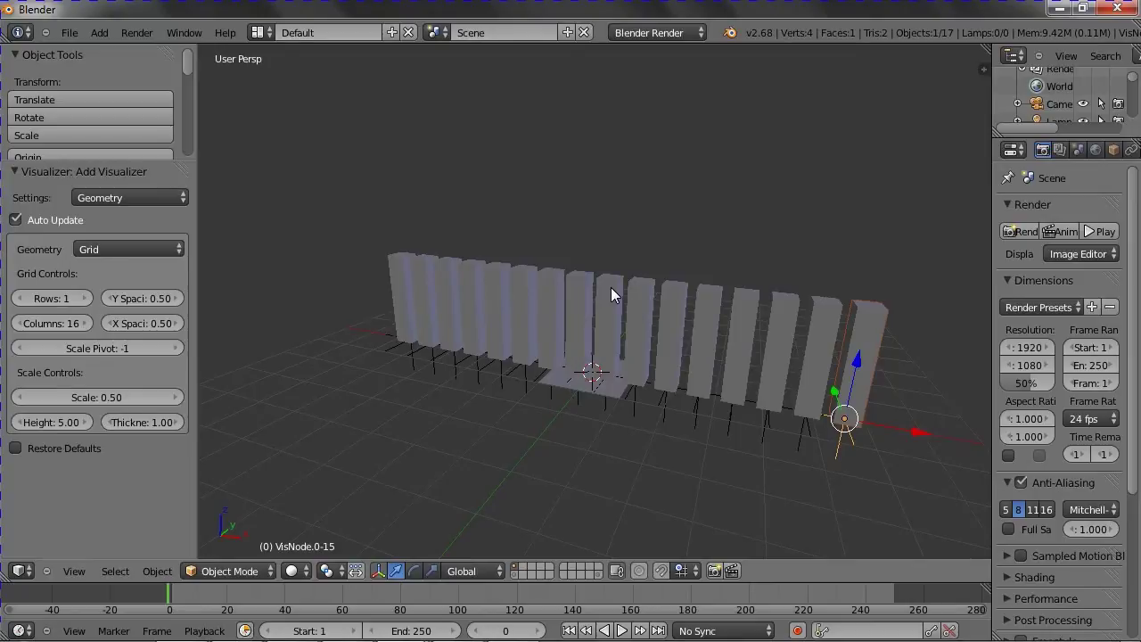
middle_drag(565, 247, 603, 275)
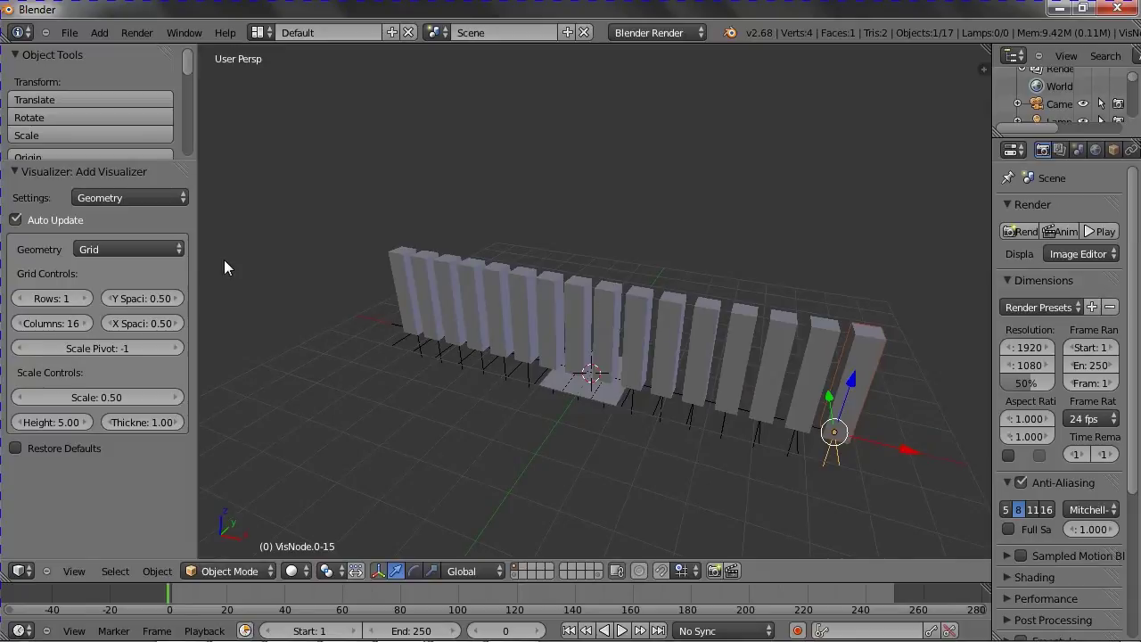
click(136, 251)
click(56, 298)
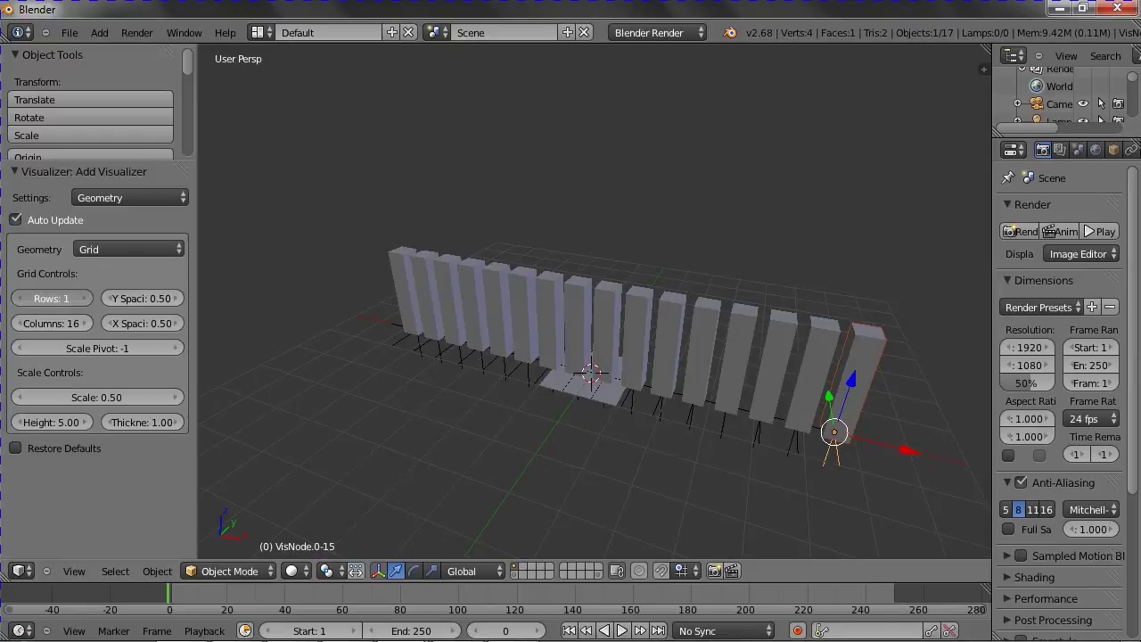
- Set the grid to 10 rows by 9 columns, spacing X 3.38 and Y 1.46, scale 0.38
drag(56, 298, 49, 322)
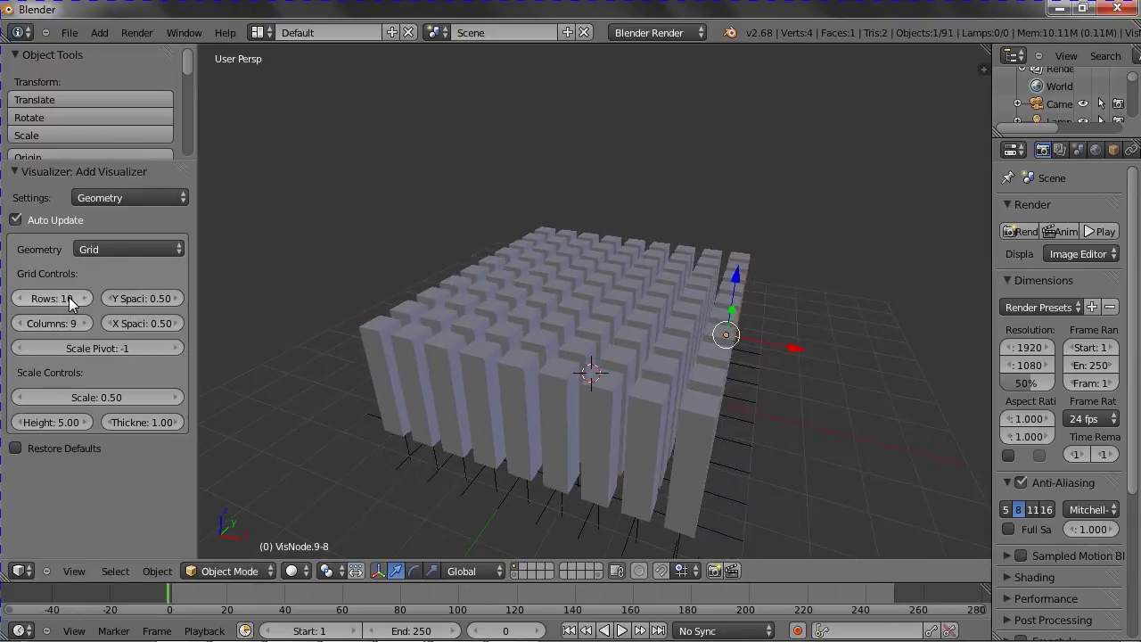
drag(166, 302, 181, 300)
drag(126, 324, 210, 339)
scroll(619, 349, down, 2)
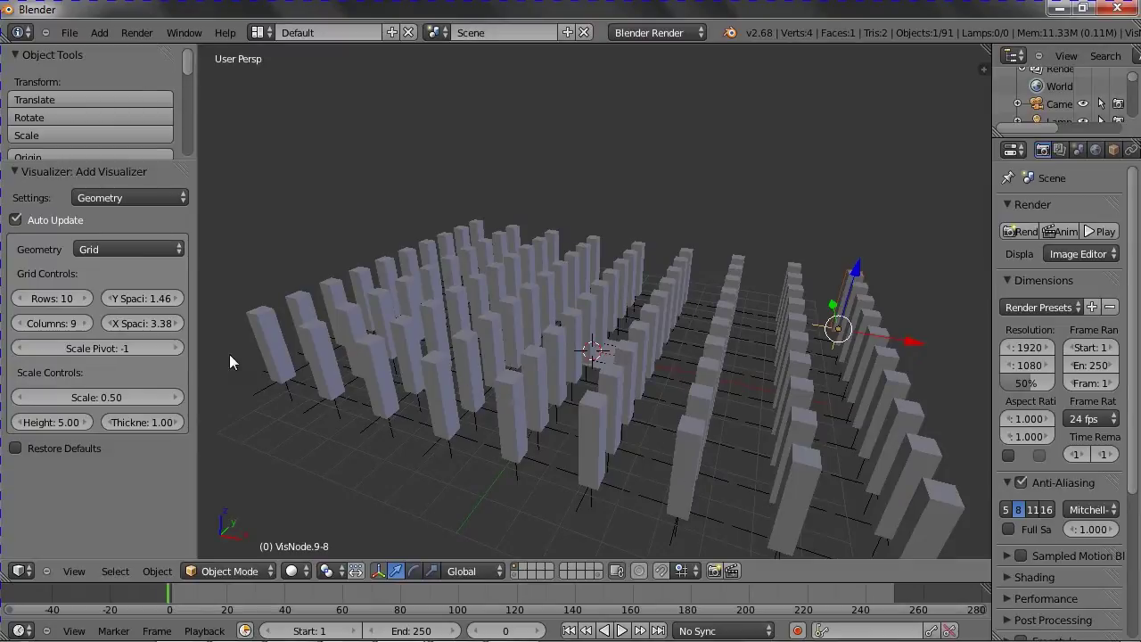
mouse_move(92, 397)
mouse_down()
mouse_move(132, 394)
mouse_move(75, 399)
mouse_move(94, 402)
mouse_move(84, 401)
mouse_up()
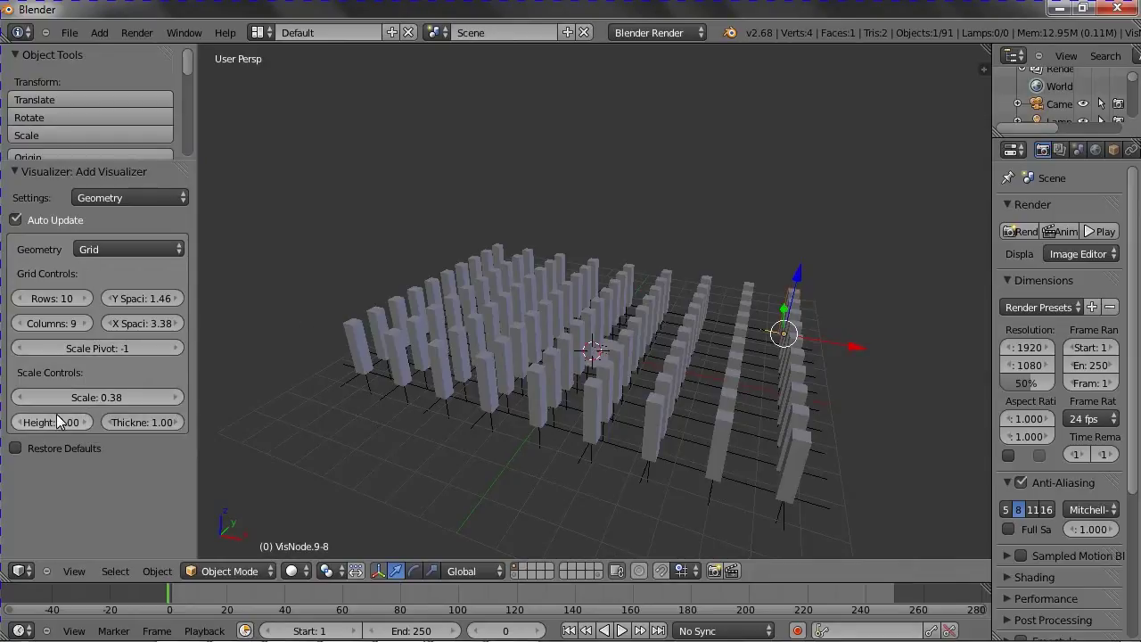
- Zoom in close on the bar grid and change the bar Height from 5.00 to 4.28
middle_drag(549, 468, 624, 433)
middle_drag(873, 270, 526, 412)
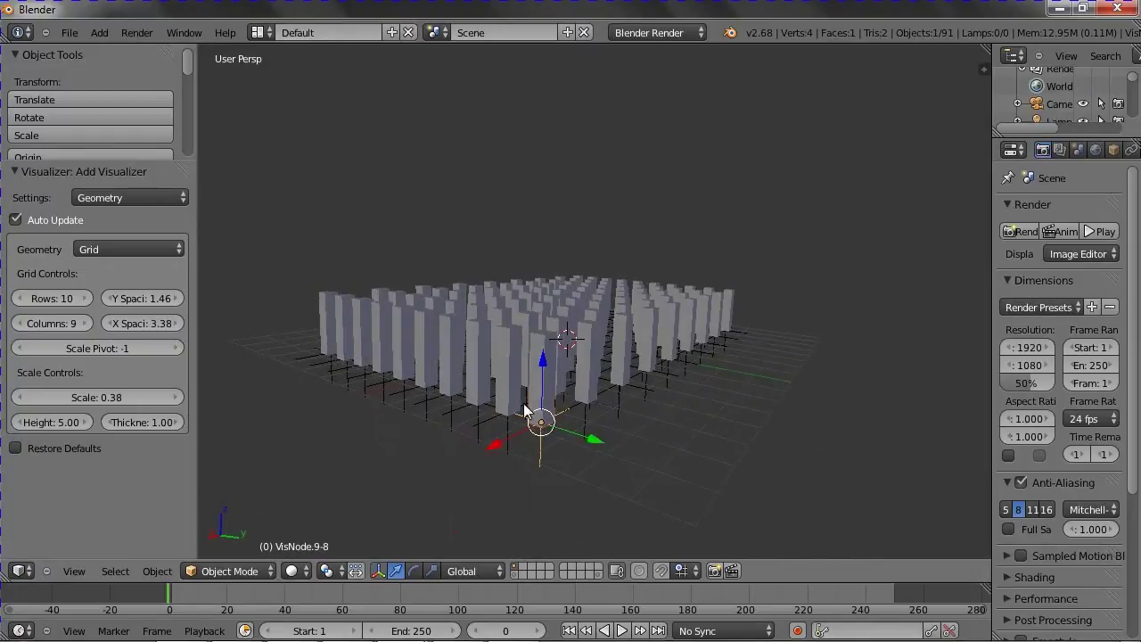
scroll(524, 437, up, 5)
middle_drag(523, 466, 594, 433)
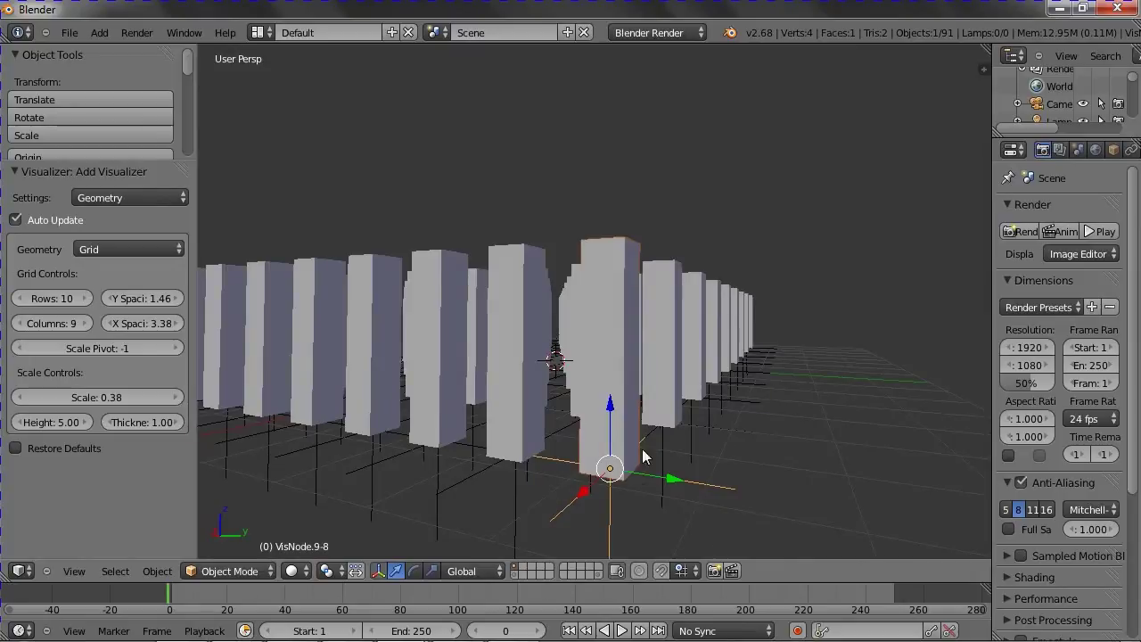
drag(50, 430, 1123, 415)
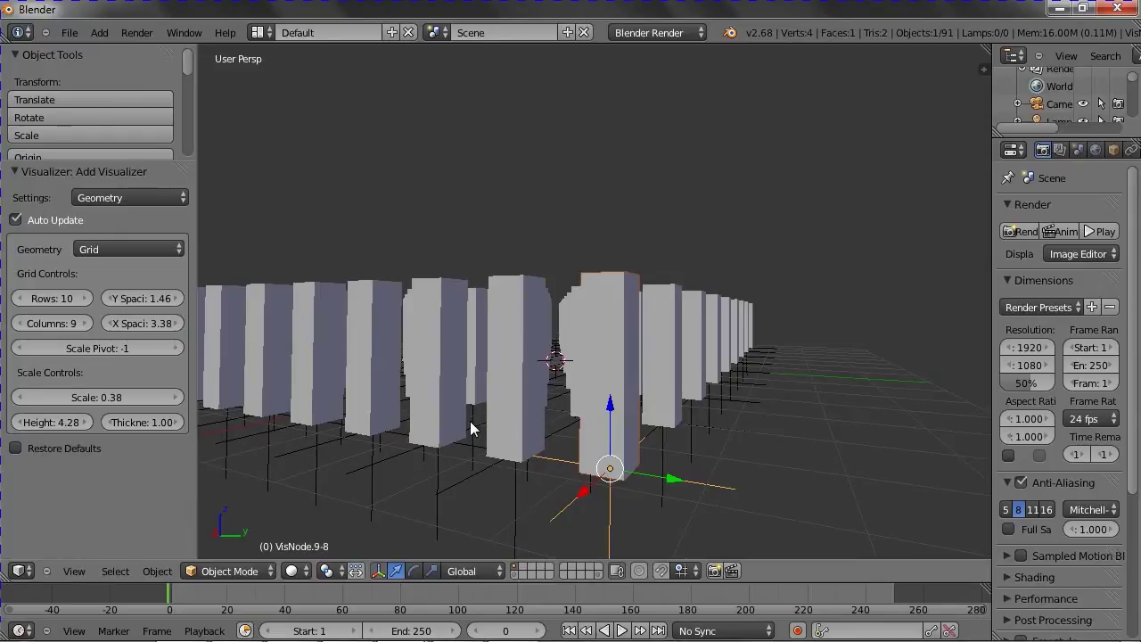
scroll(524, 412, down, 2)
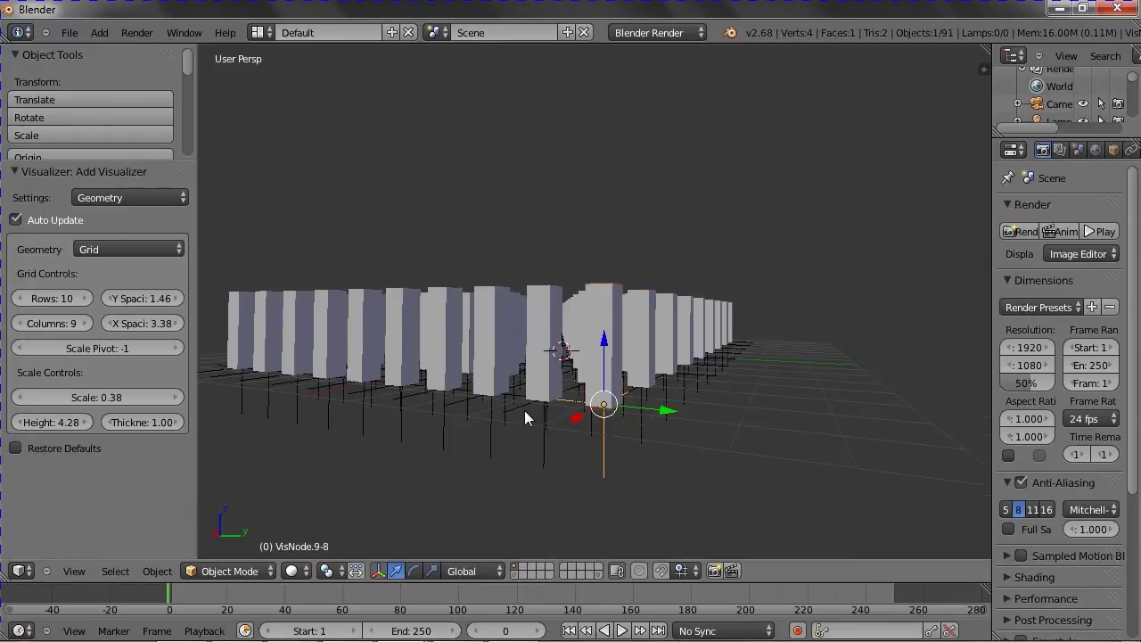
- Try bar heights of 3.53 and 7.43 while switching the bars' scale origin between middle and top
click(176, 347)
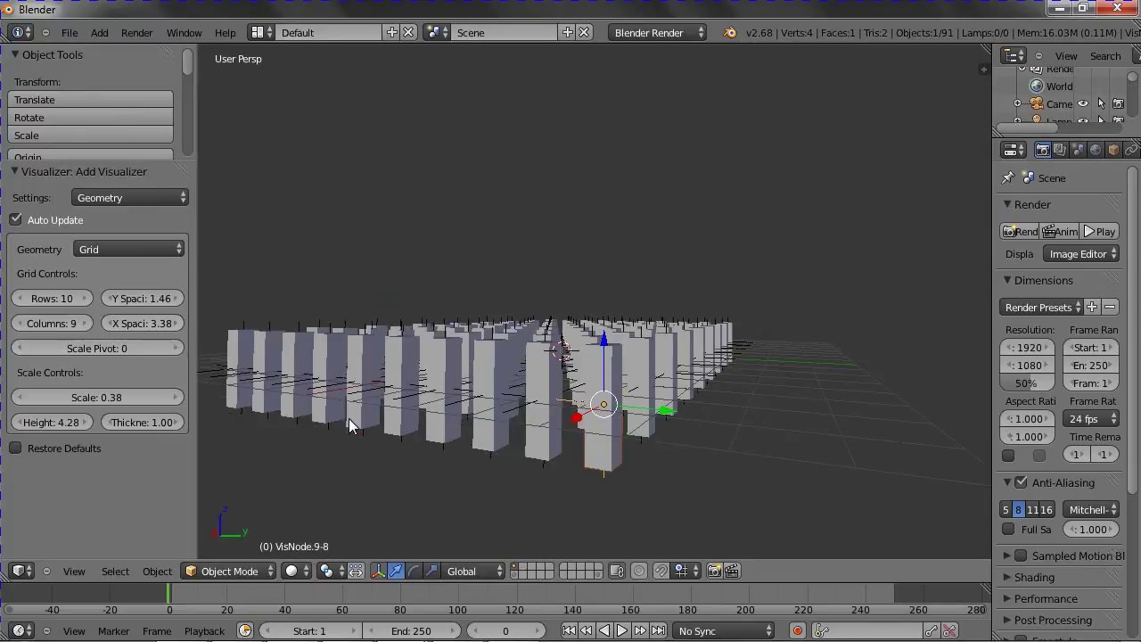
mouse_move(19, 422)
mouse_down()
mouse_move(62, 427)
mouse_move(27, 427)
mouse_up()
click(78, 415)
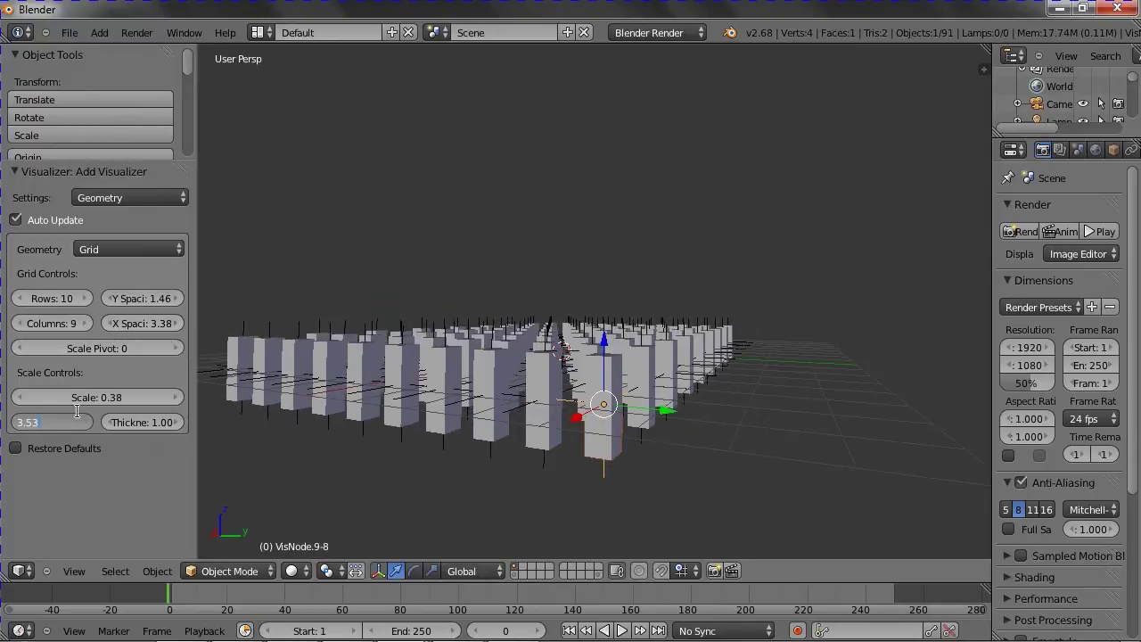
key(Return)
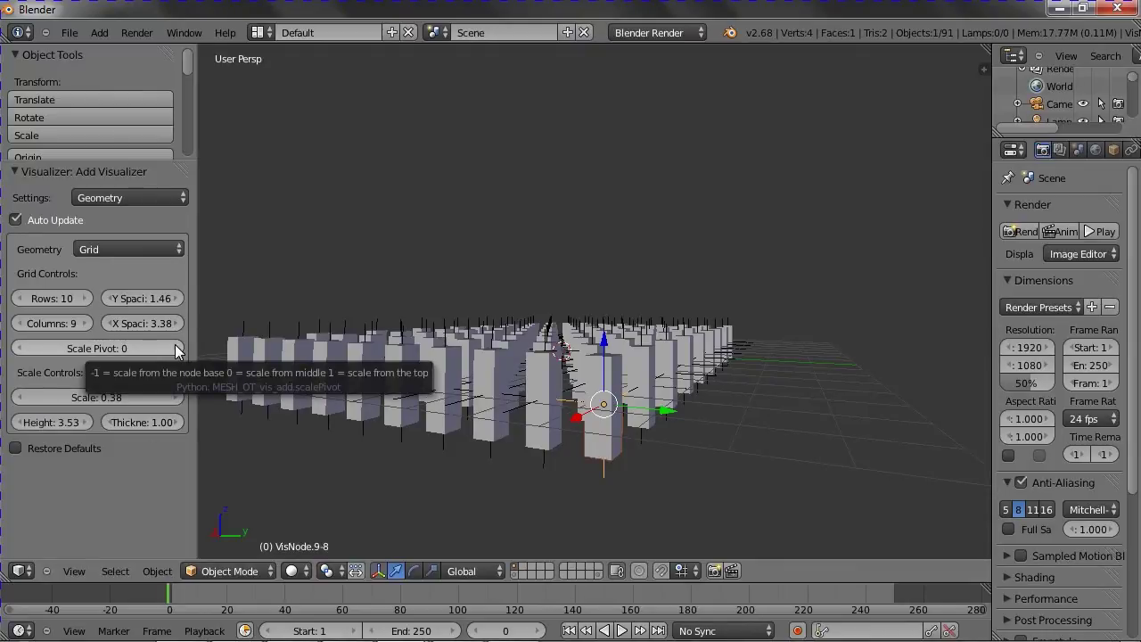
click(176, 349)
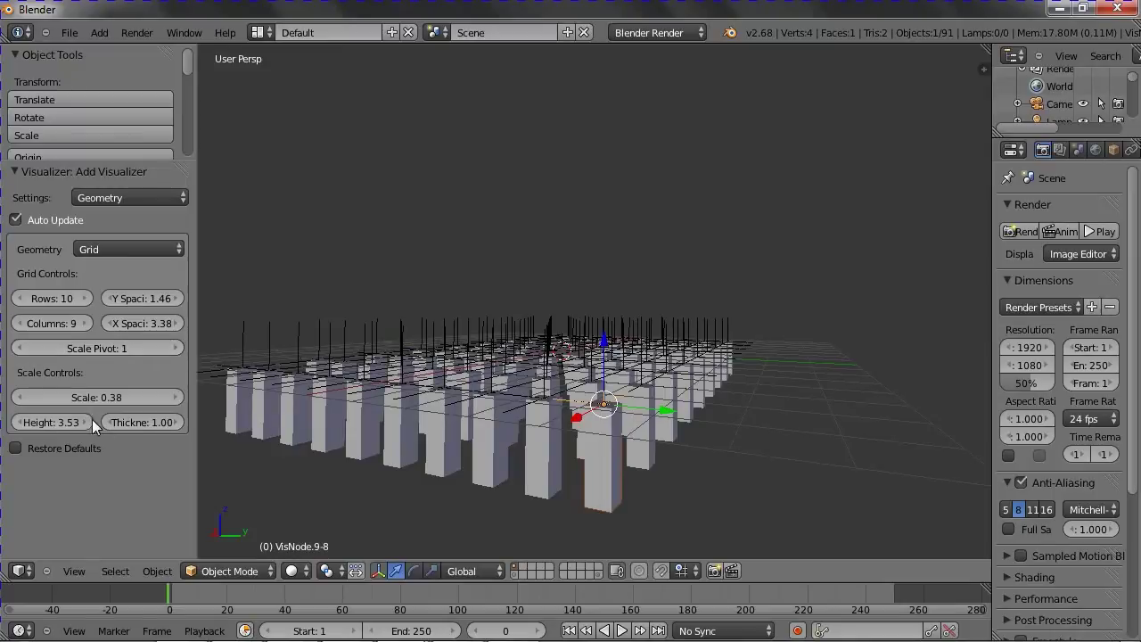
drag(92, 419, 57, 421)
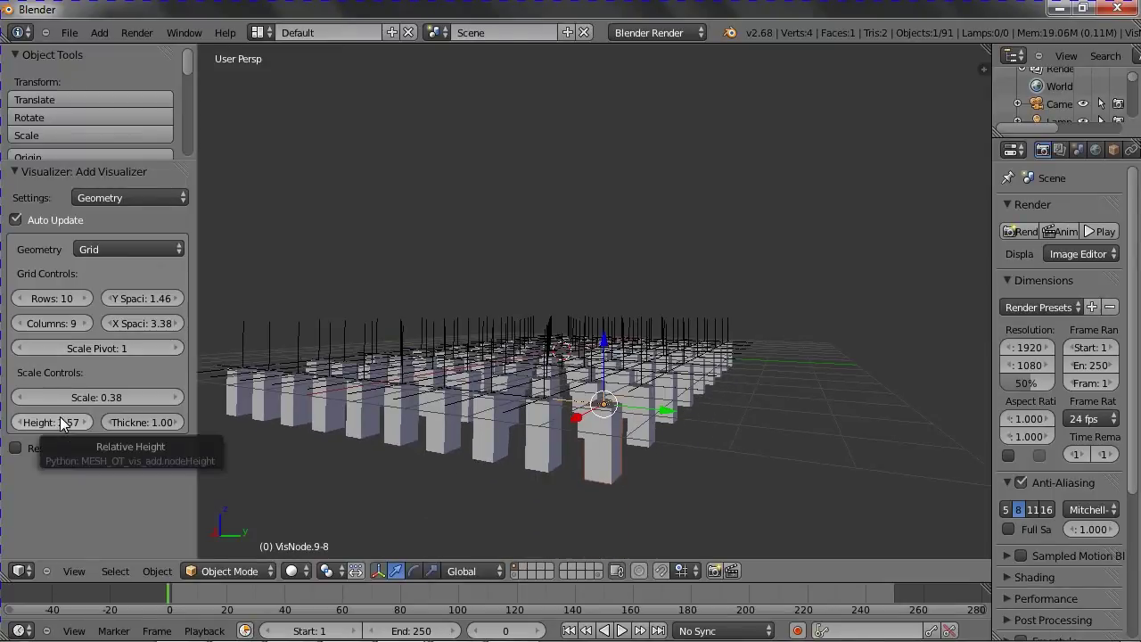
- Thicken the blocks to 3.73 and settle their height at 4.79
middle_drag(657, 221, 551, 274)
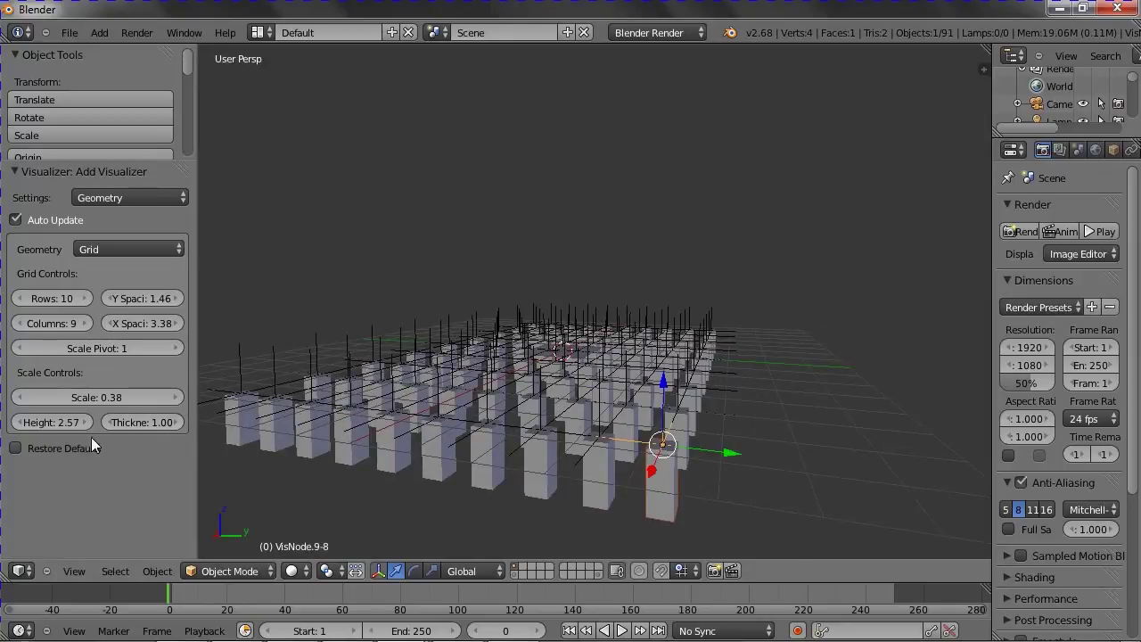
drag(116, 422, 229, 419)
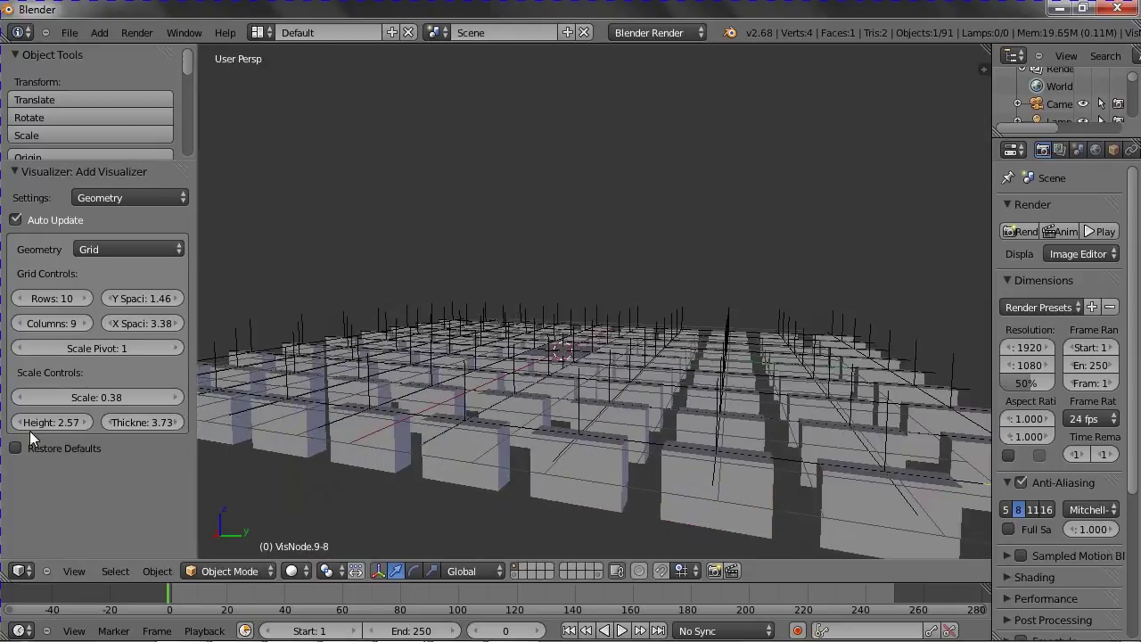
drag(29, 426, 114, 425)
middle_drag(401, 392, 567, 222)
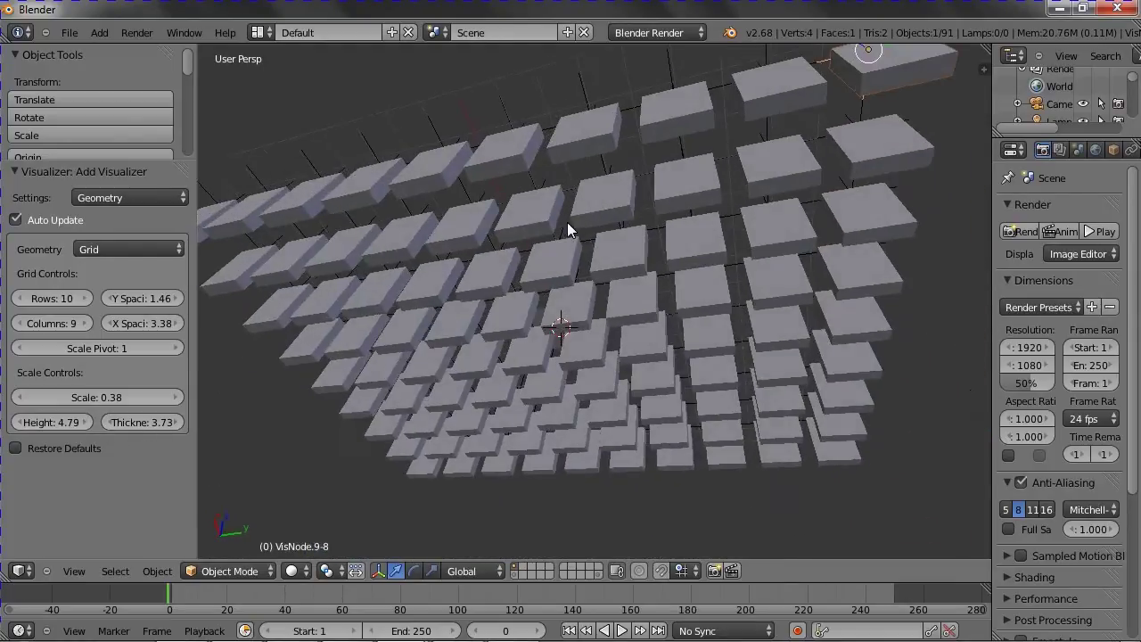
- Restore the visualizer defaults to a single 16-bar row and show its Animation settings
click(62, 450)
middle_drag(474, 291, 885, 492)
scroll(734, 303, up, 4)
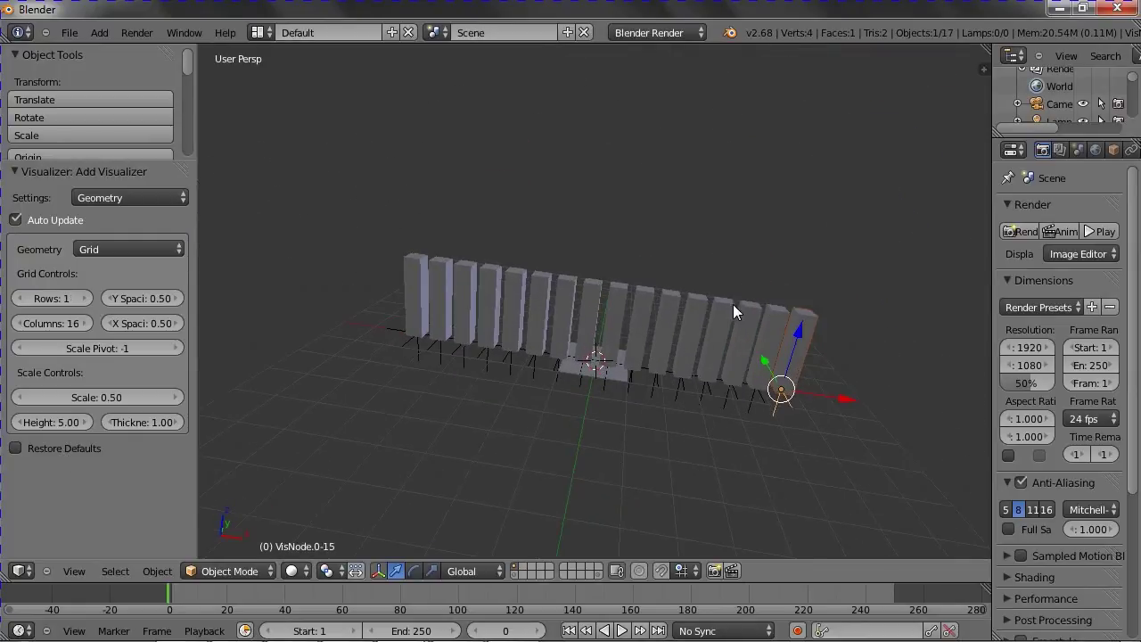
click(137, 195)
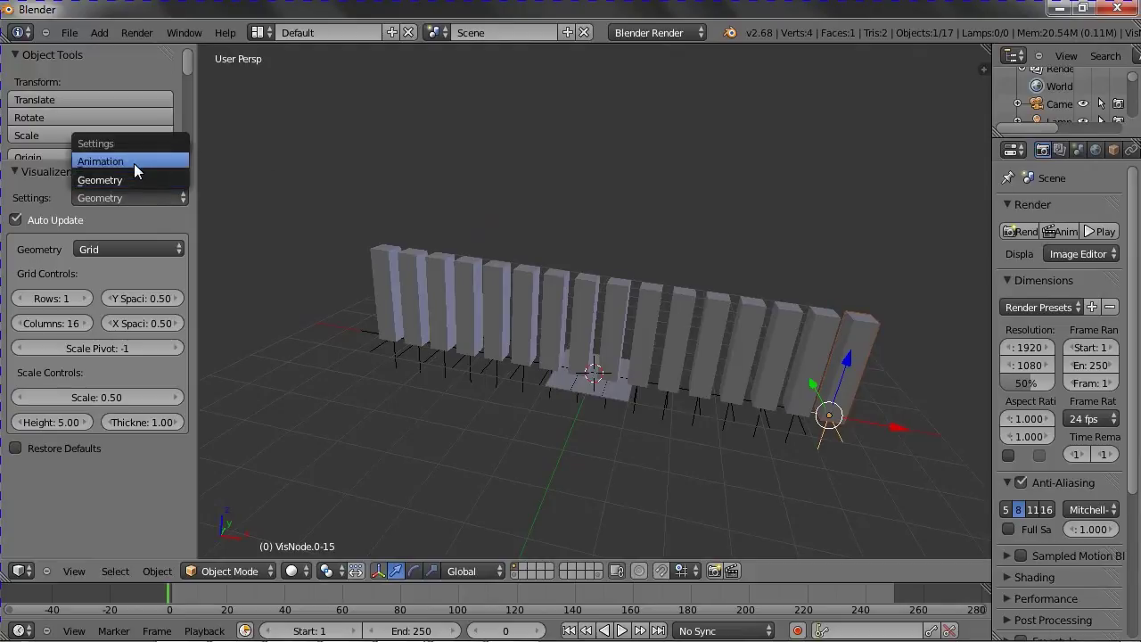
click(133, 163)
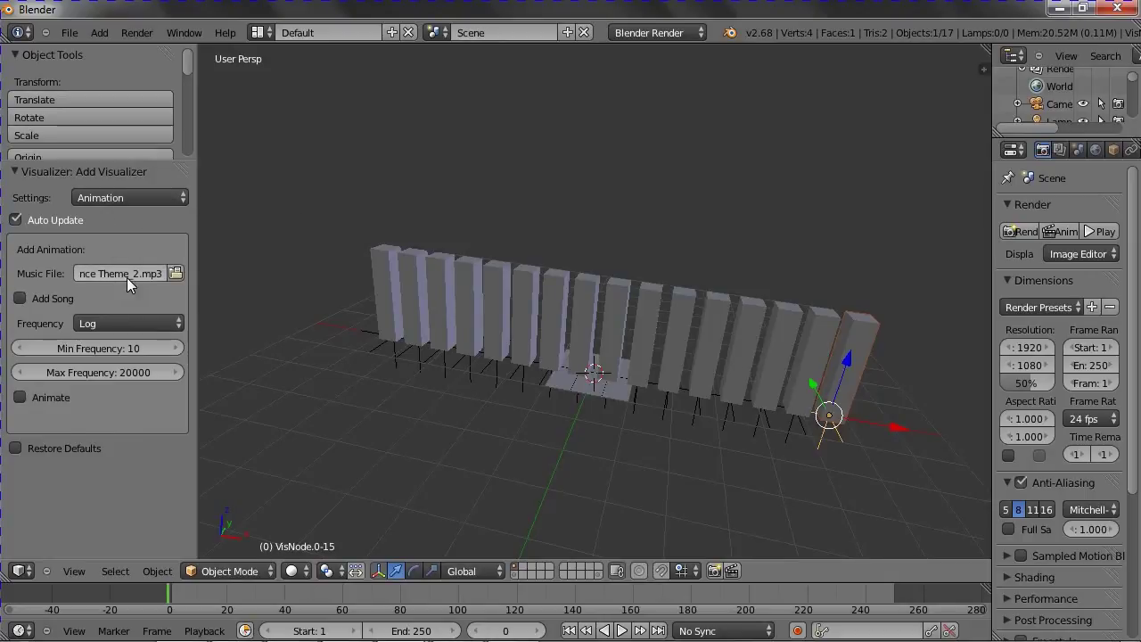
click(175, 274)
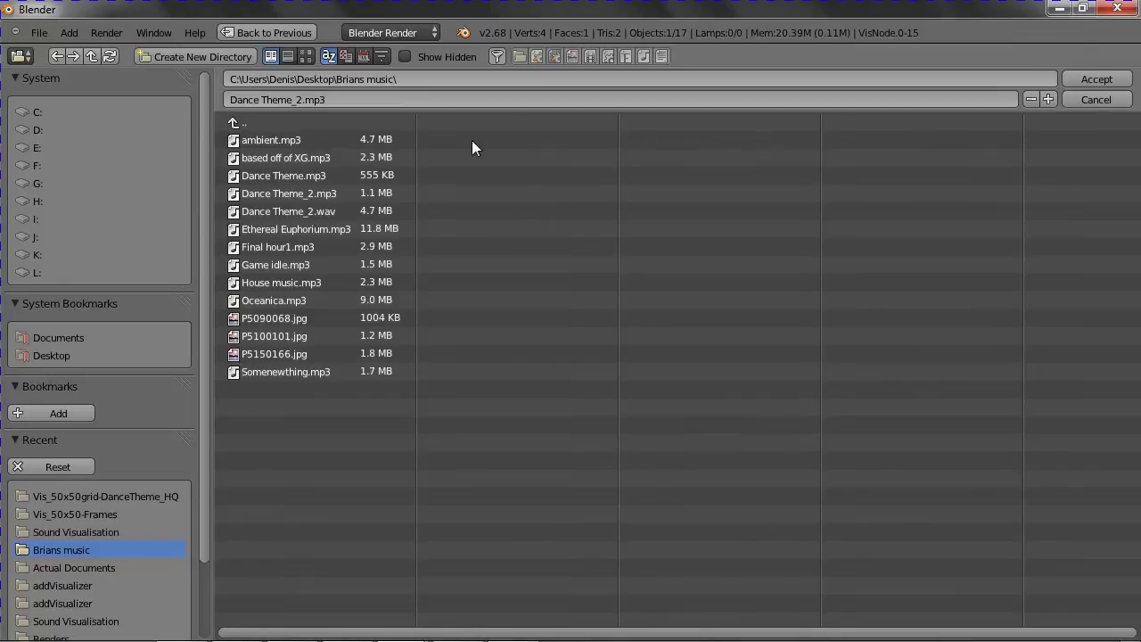
click(1092, 99)
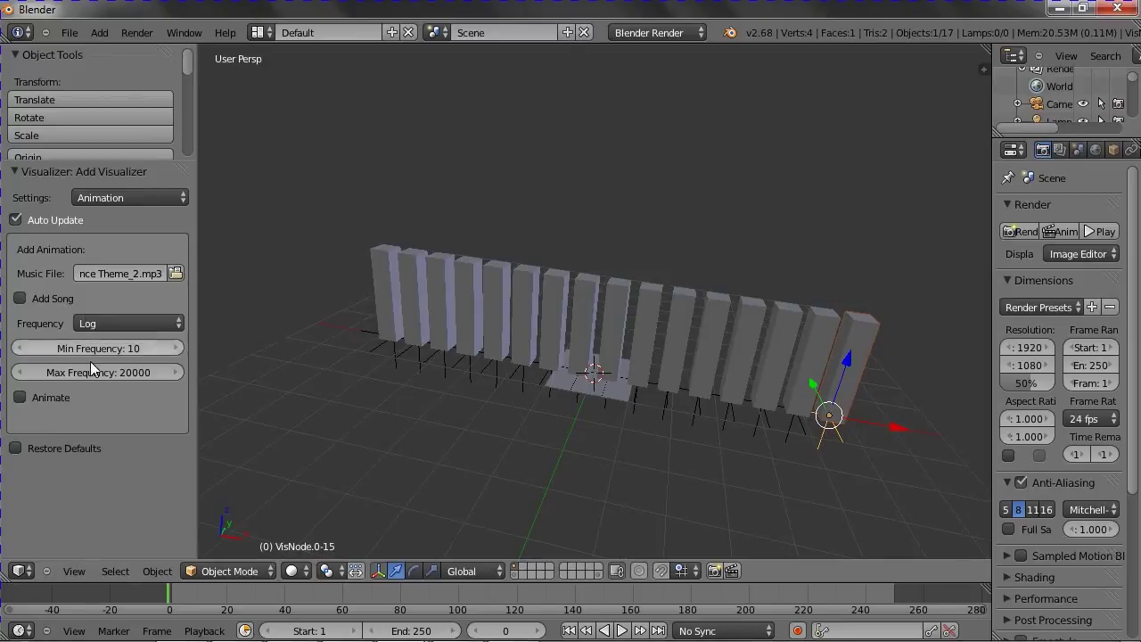
- Bake the mp3-driven animation onto the 16 bars until 'Animation Complete!' is reported
click(19, 571)
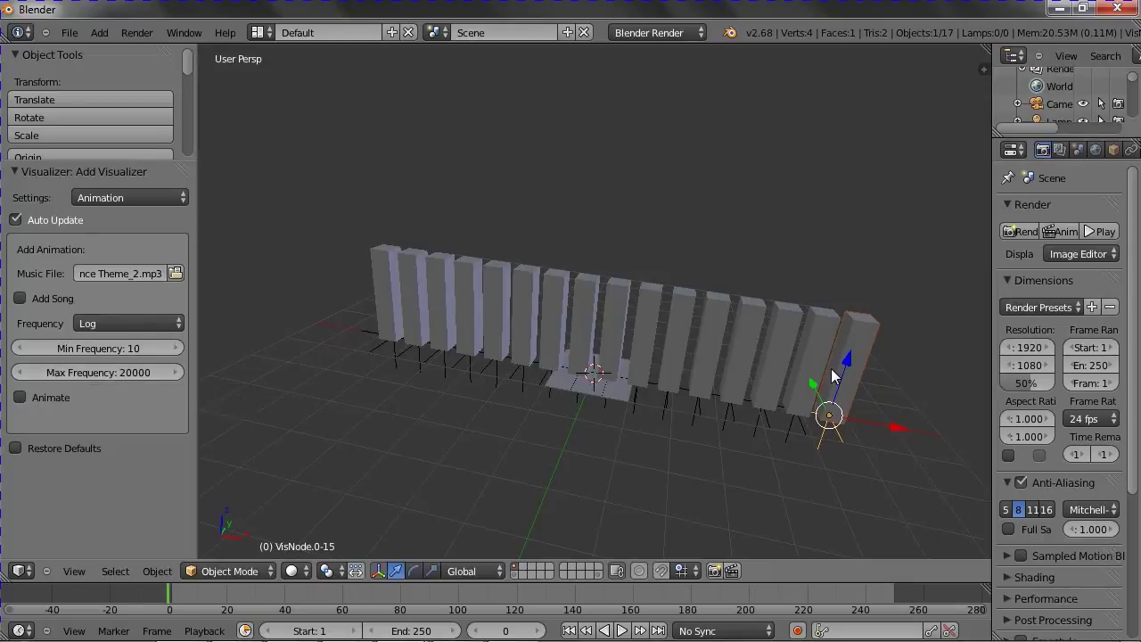
click(46, 400)
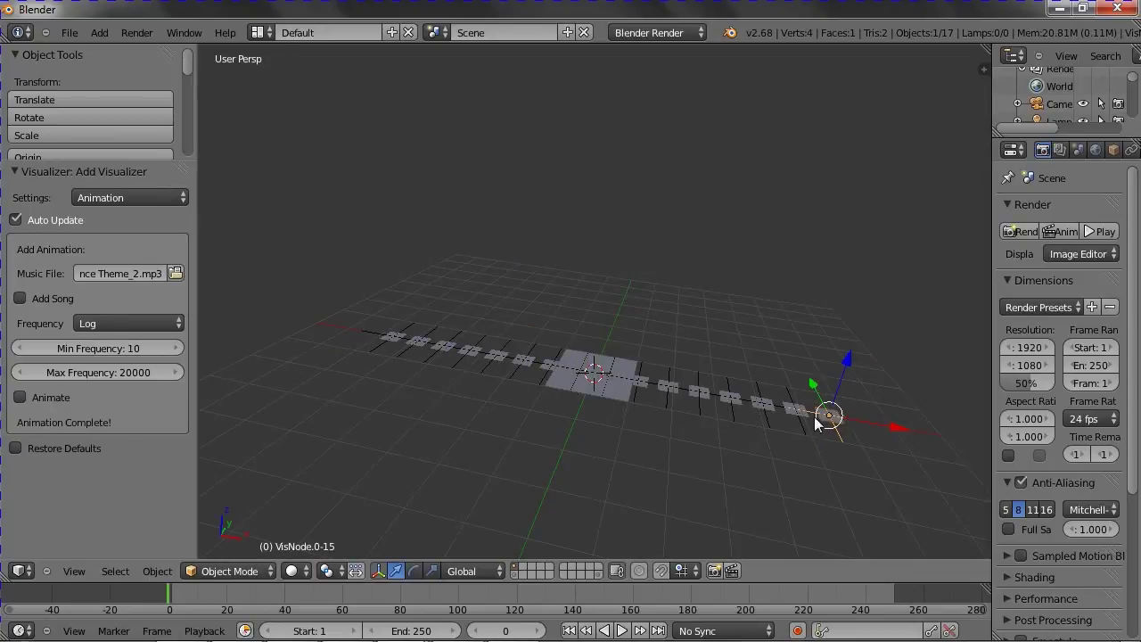
- Play the bar animation and set the scene end frame to 340, zooming the timeline out
key(alt+a)
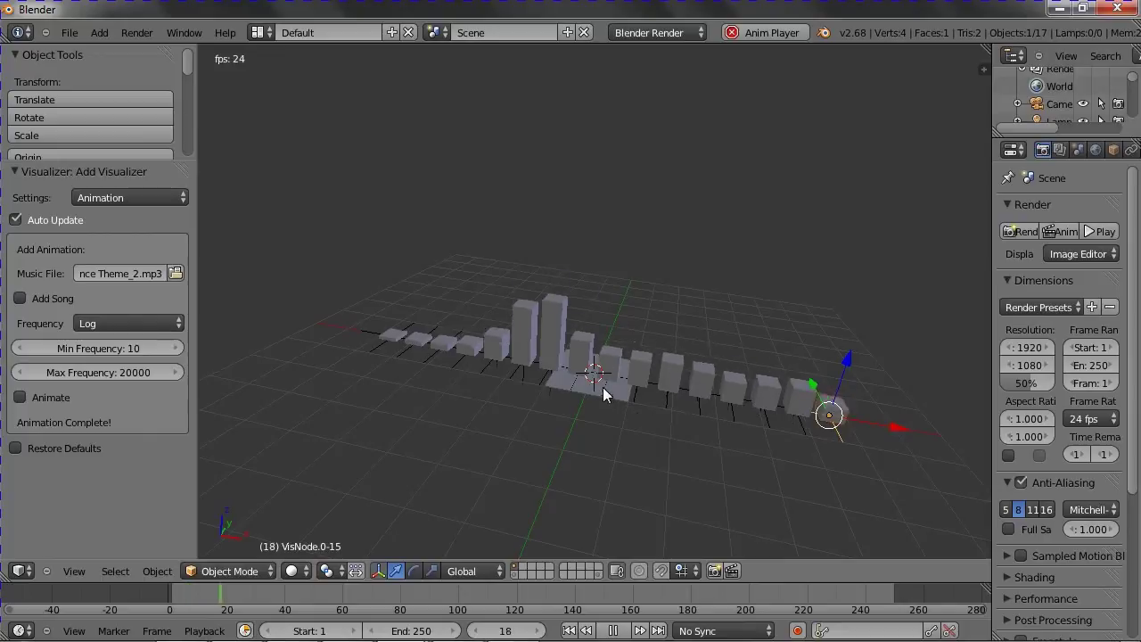
middle_drag(602, 387, 673, 352)
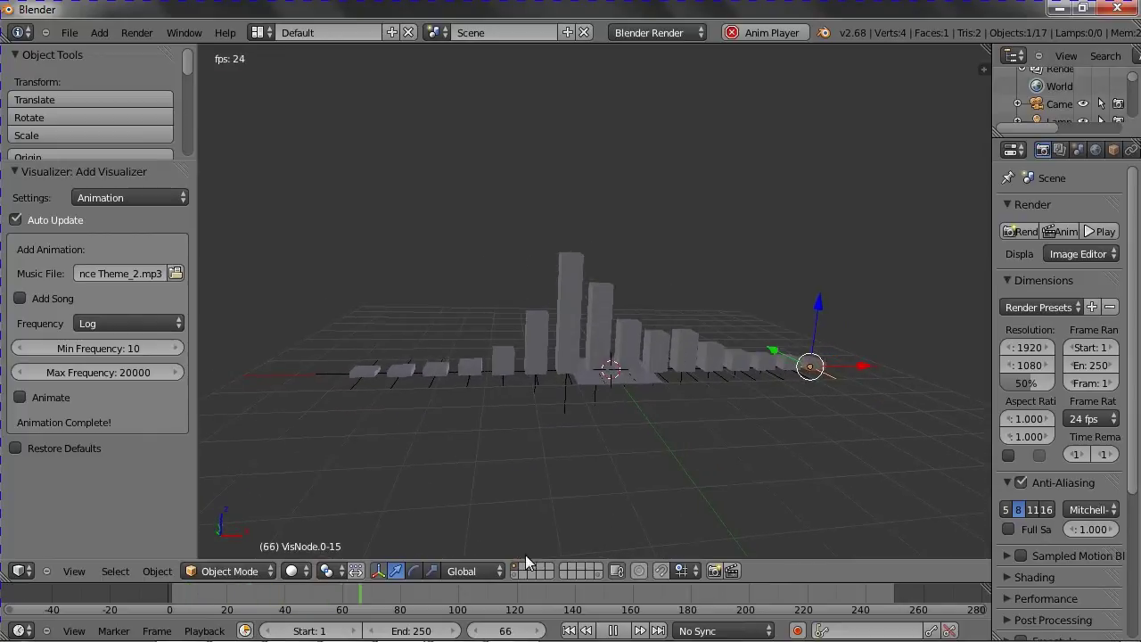
click(430, 630)
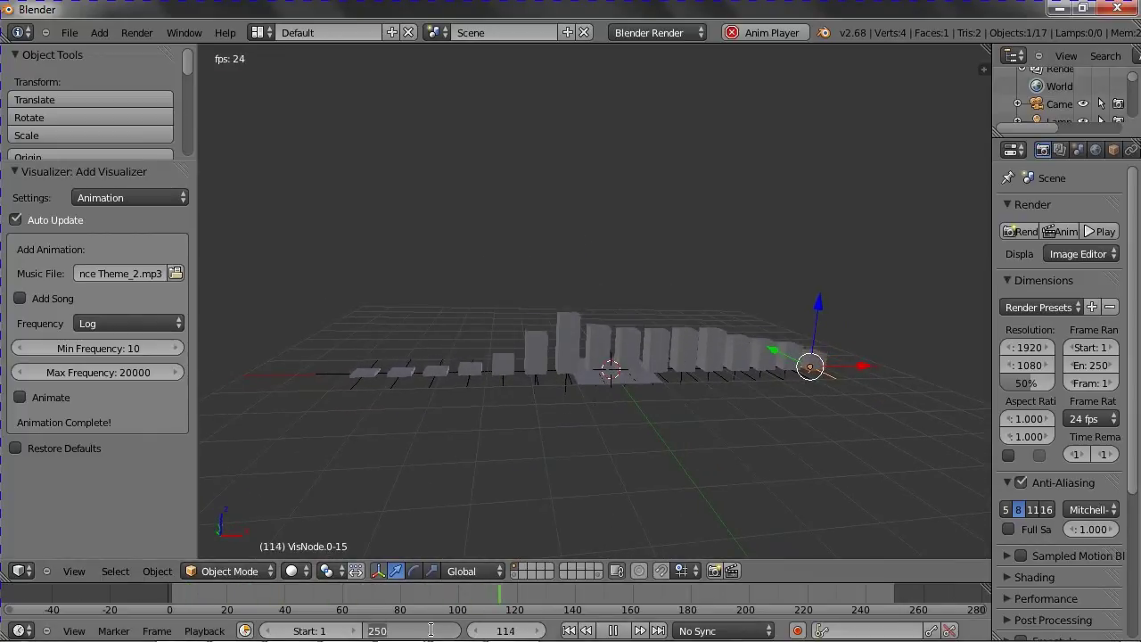
text(340)
key(Return)
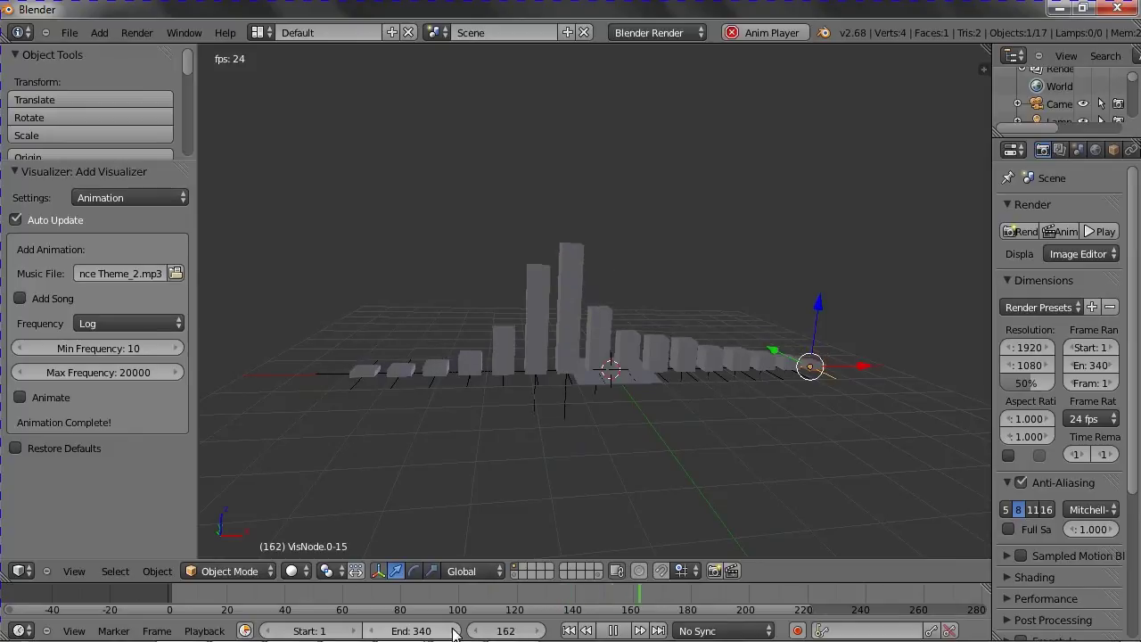
ctrl+middle_drag(438, 596, 424, 594)
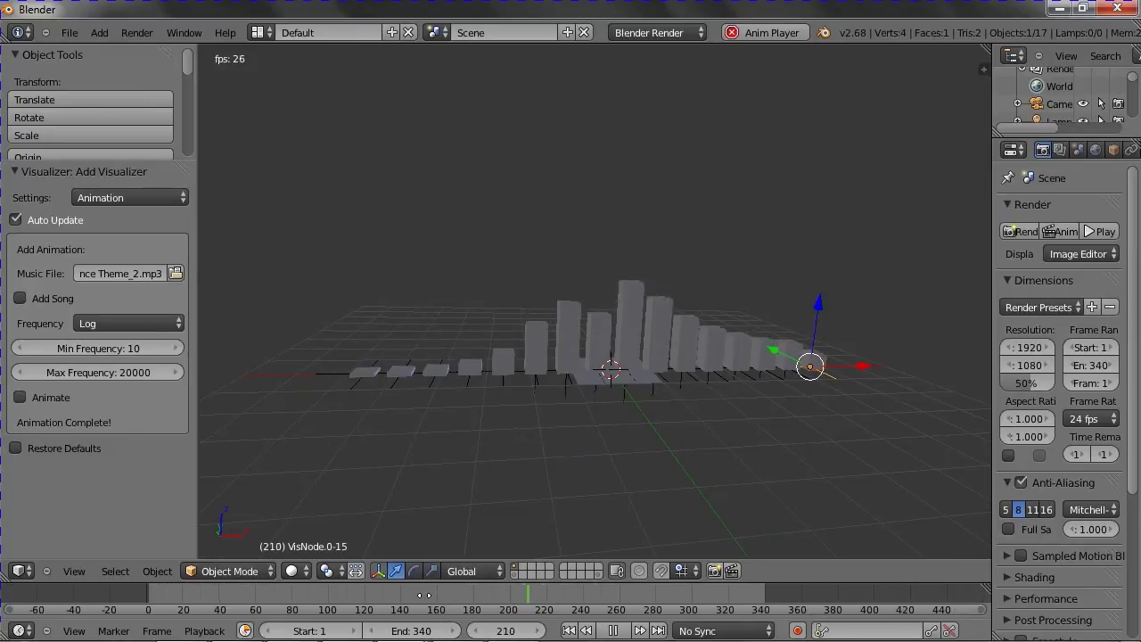
scroll(792, 365, up, 4)
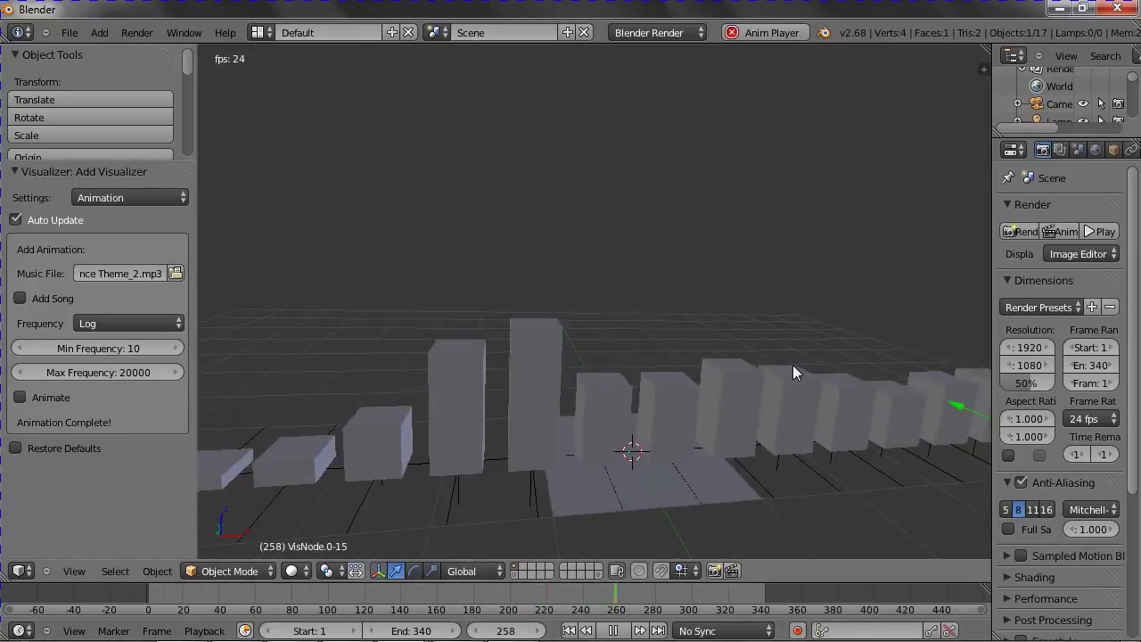
scroll(565, 311, down, 5)
- Place the 3D cursor left of the bars, view the row from a lower angle, and open the frequency scale options
middle_drag(747, 327, 574, 355)
click(323, 383)
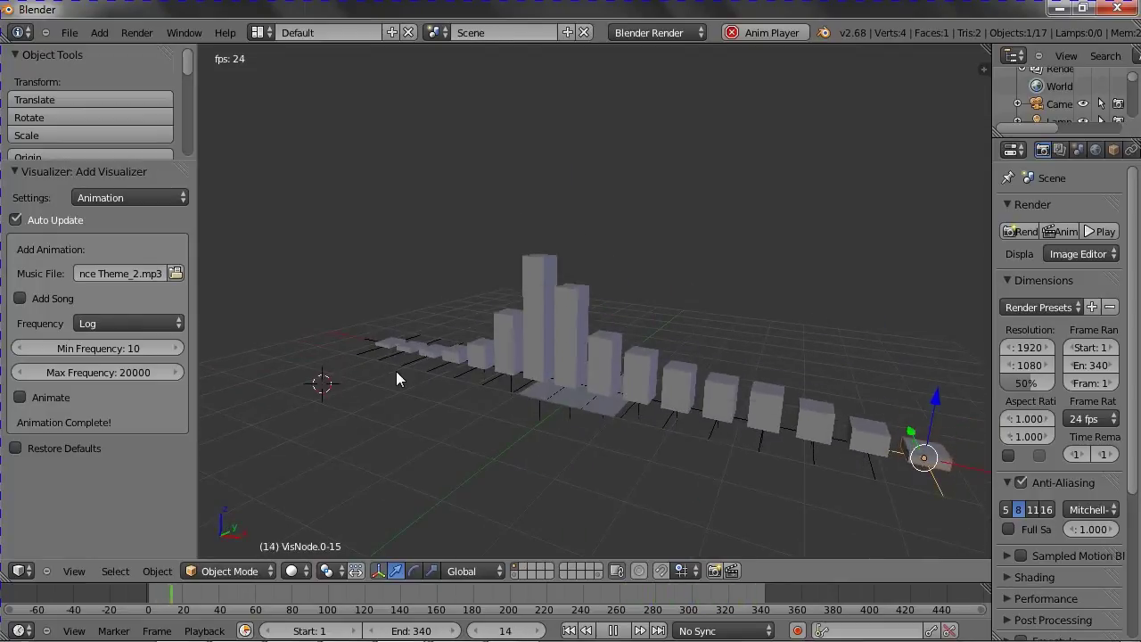
middle_drag(415, 367, 439, 383)
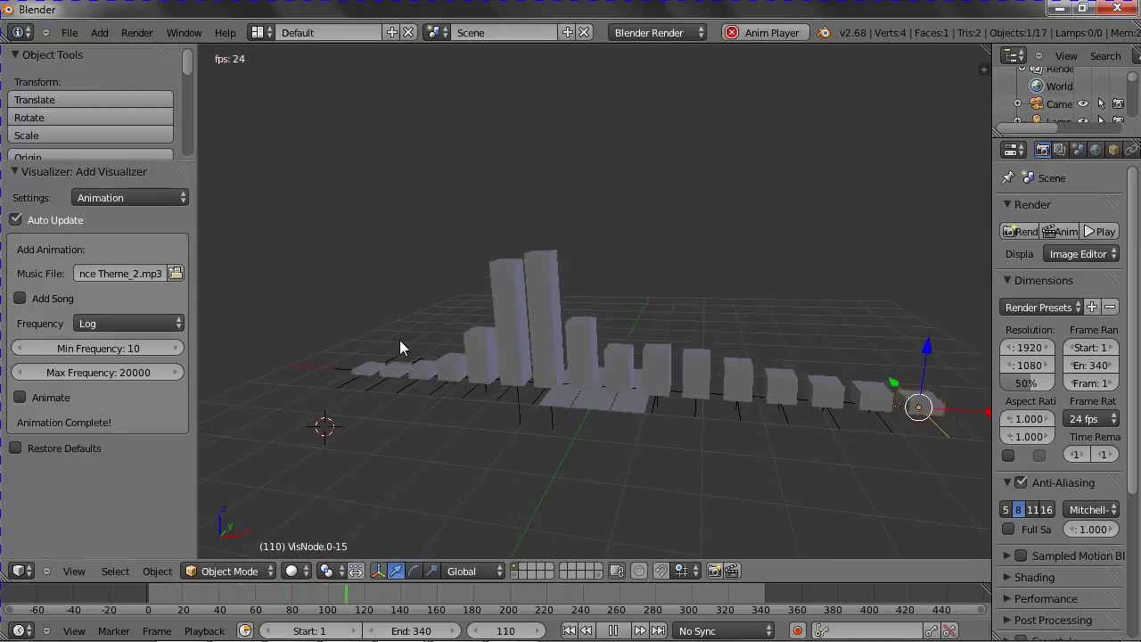
middle_drag(440, 362, 474, 337)
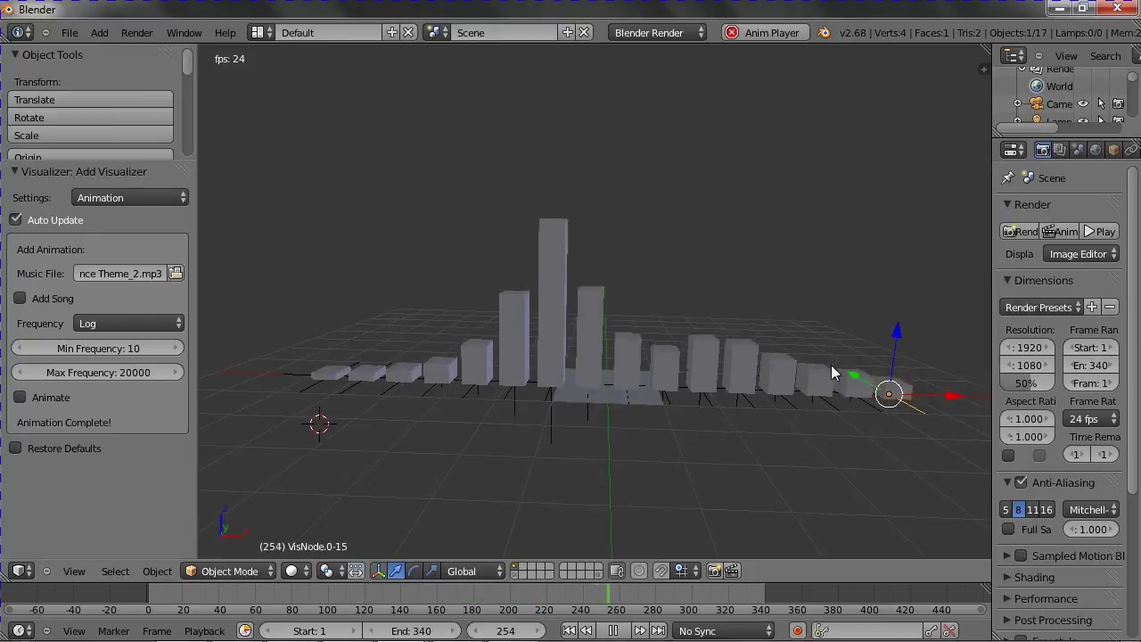
click(137, 320)
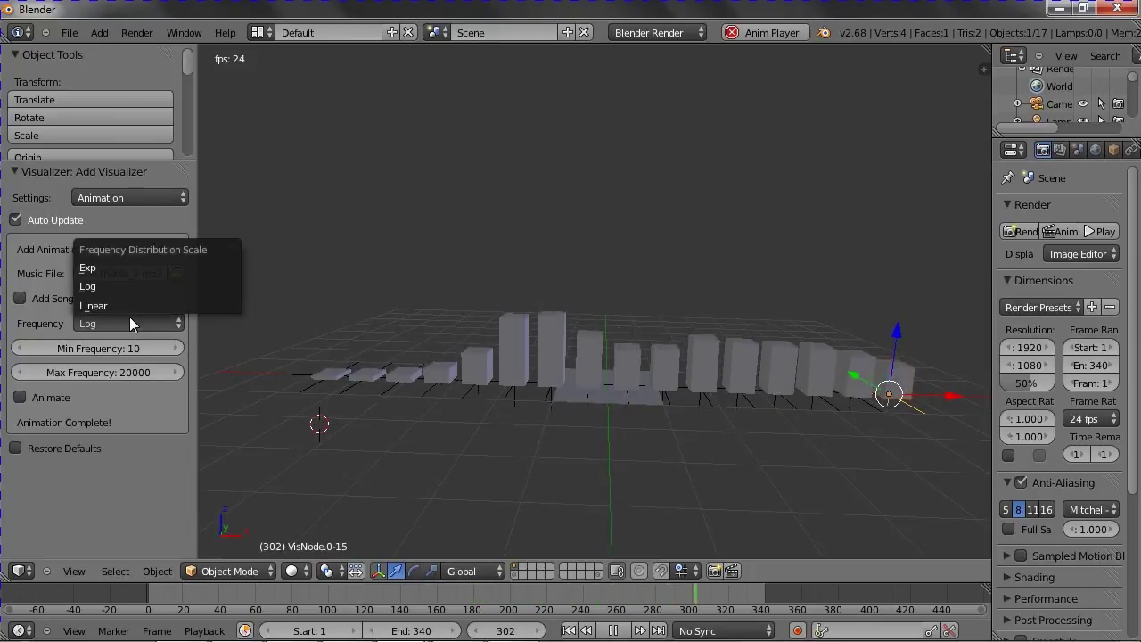